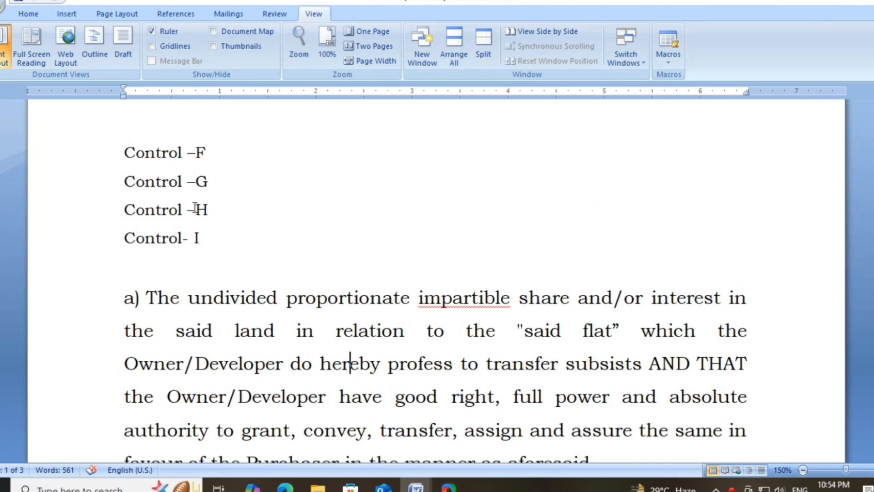
- Select the whole document and open the Find dialog, moving it over the page
click(140, 304)
scroll(129, 370, up, 2)
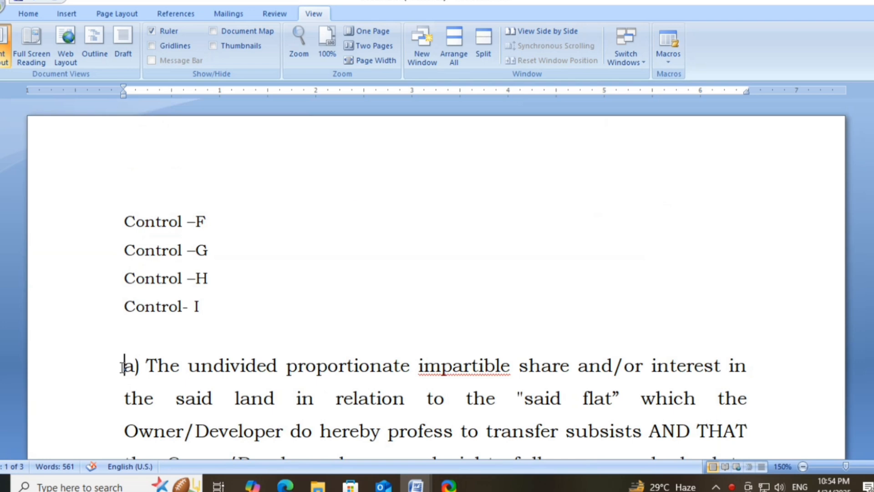
key(ctrl+a)
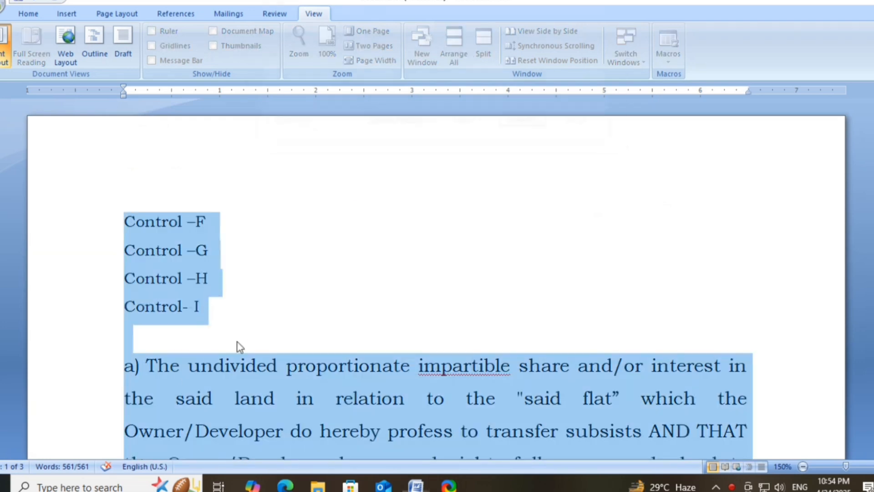
key(ctrl+f)
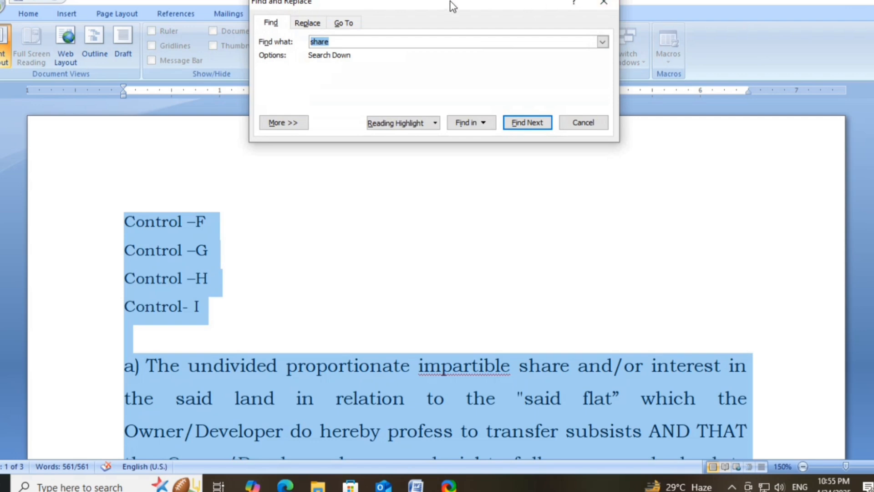
drag(450, 3, 458, 166)
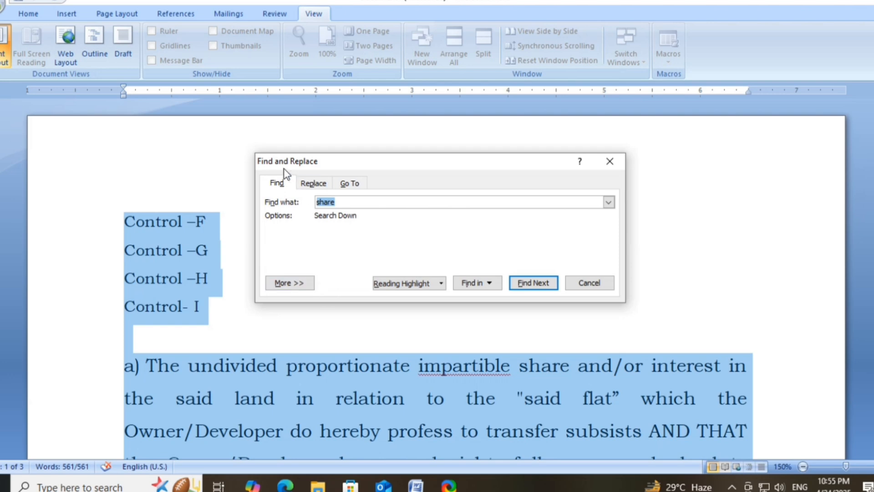
- Clear the search box and enter hereafter as the word to find
click(340, 203)
key(BackSpace)
key(BackSpace)
key(BackSpace)
key(BackSpace)
key(BackSpace)
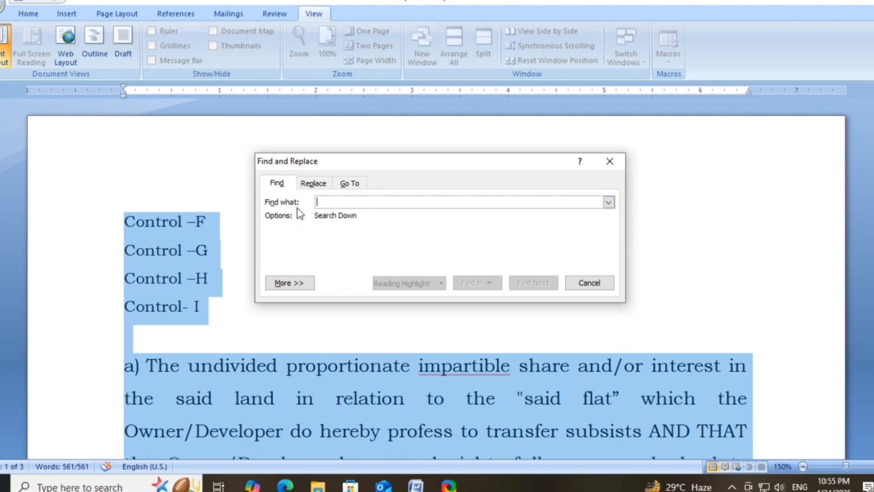
scroll(315, 368, down, 2)
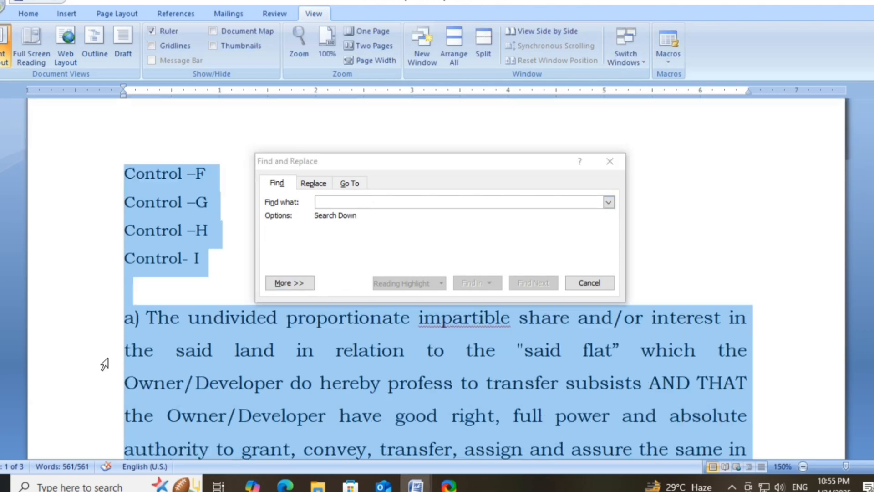
click(184, 316)
scroll(182, 320, down, 6)
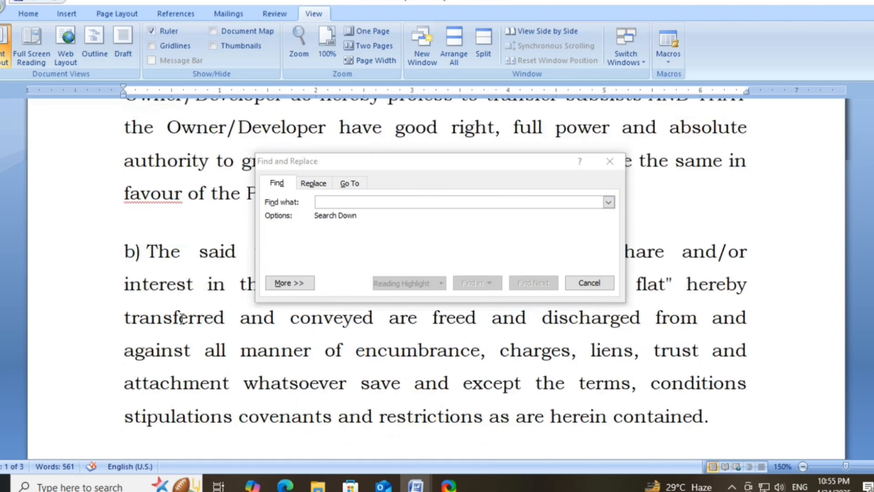
scroll(183, 319, down, 3)
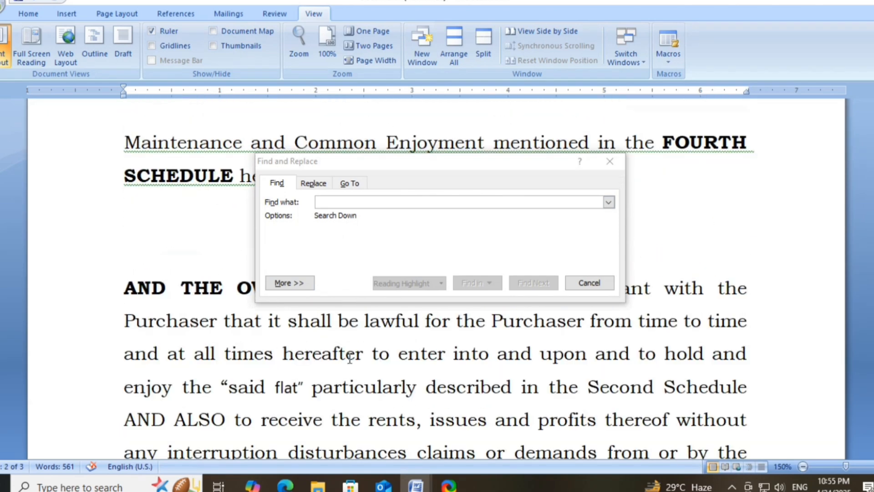
drag(363, 357, 283, 357)
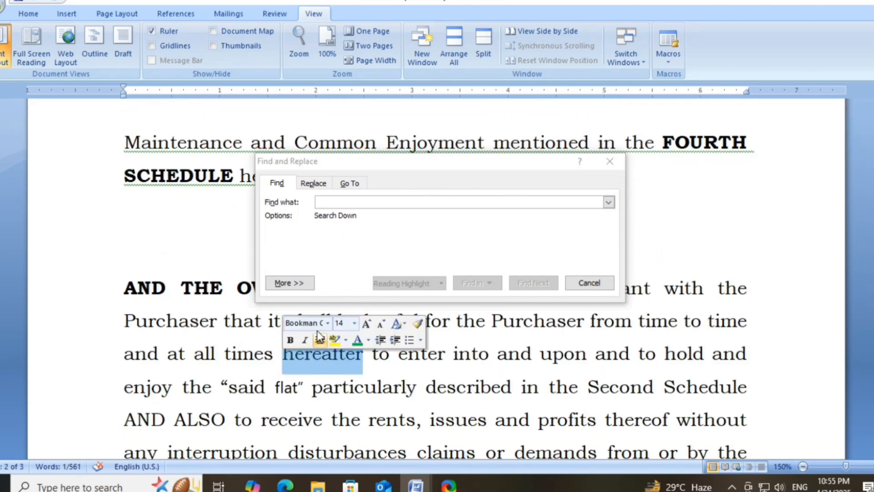
drag(223, 321, 227, 332)
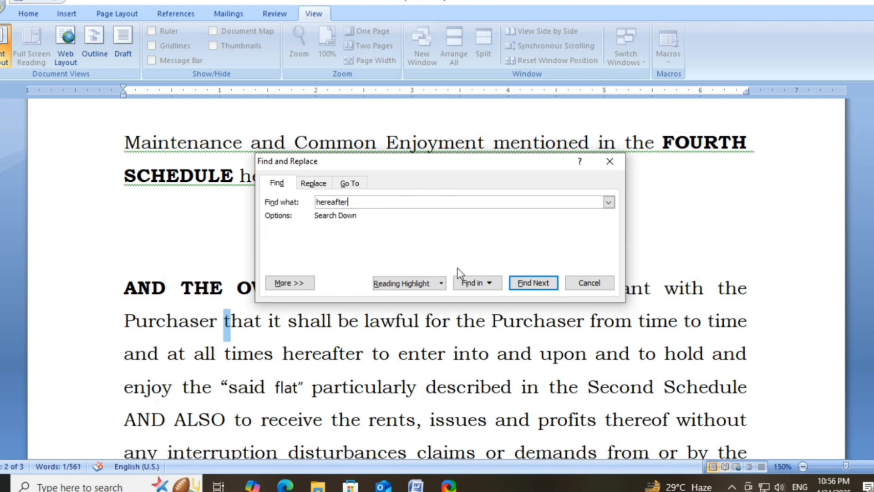
- Find successive occurrences of hereafter to the end of the document without wrapping, then close the dialog
click(534, 283)
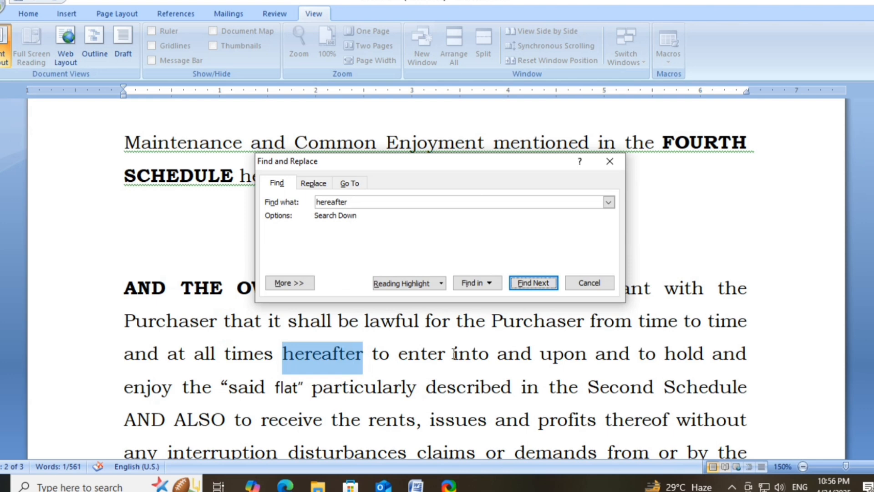
click(524, 288)
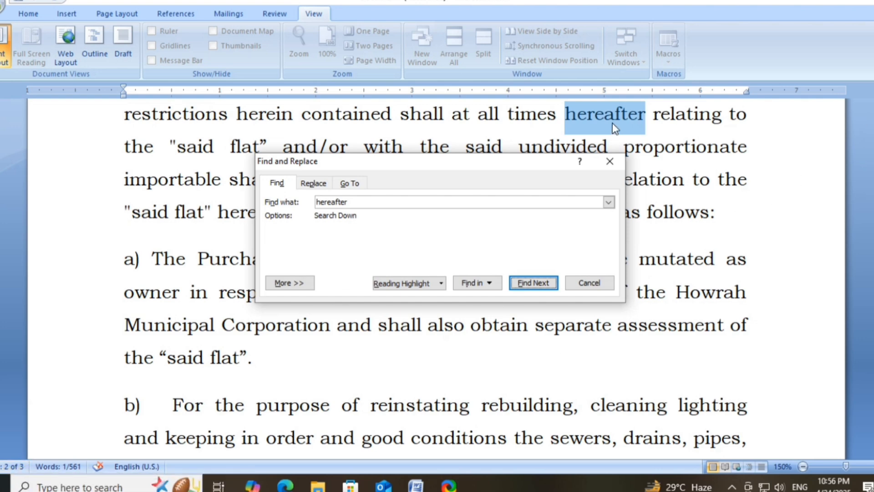
key(Return)
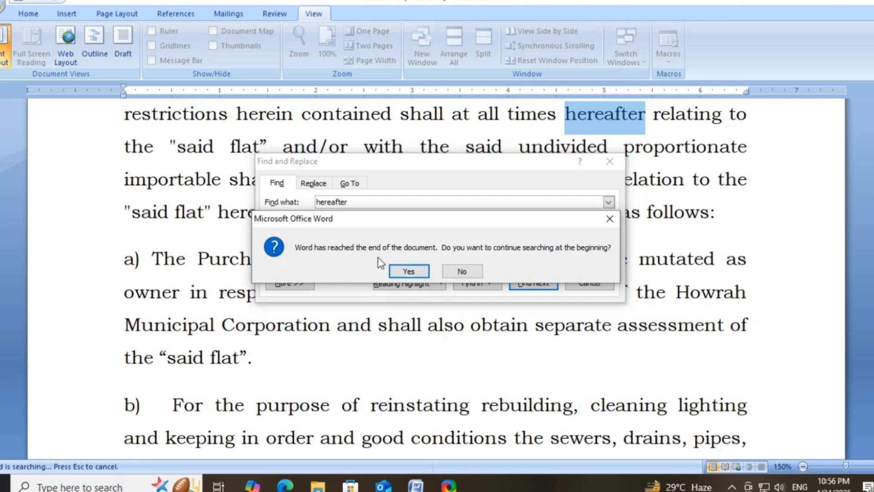
click(471, 272)
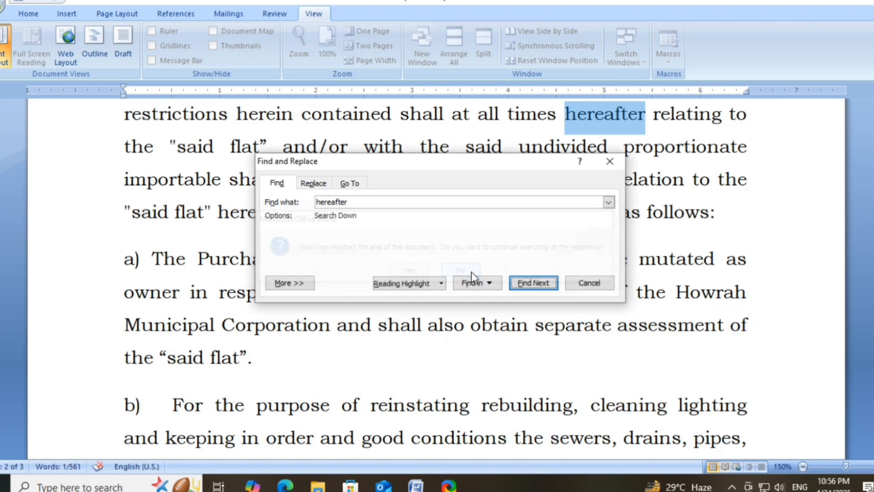
click(609, 161)
scroll(445, 269, up, 3)
scroll(445, 270, up, 15)
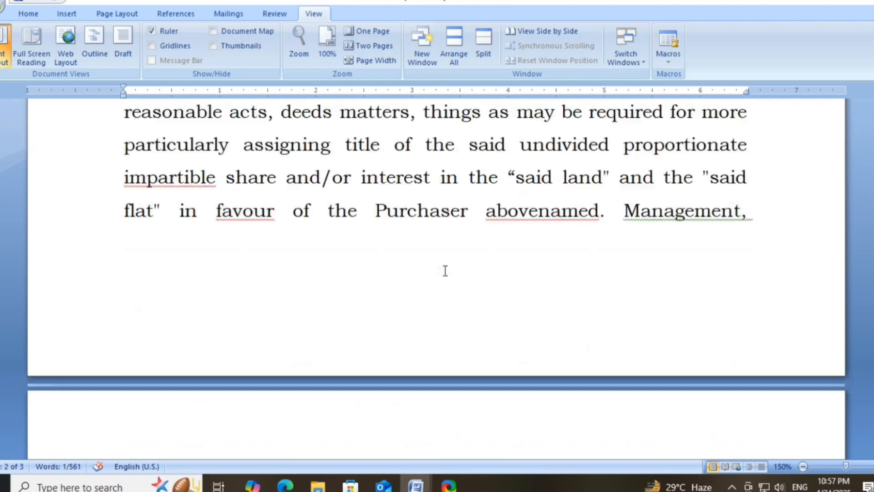
scroll(445, 271, down, 3)
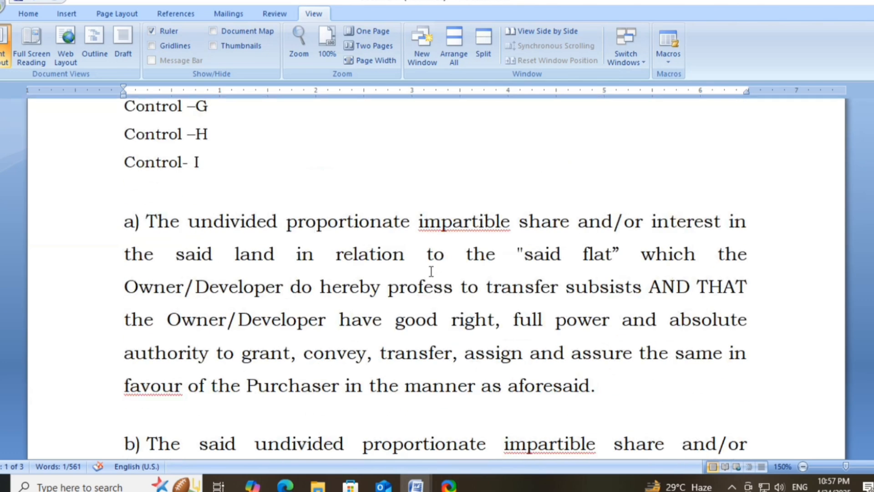
click(392, 251)
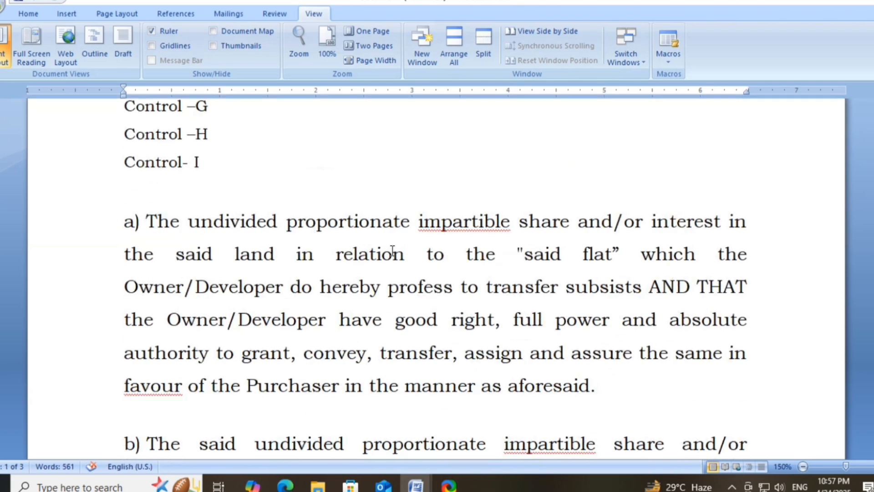
scroll(392, 250, up, 3)
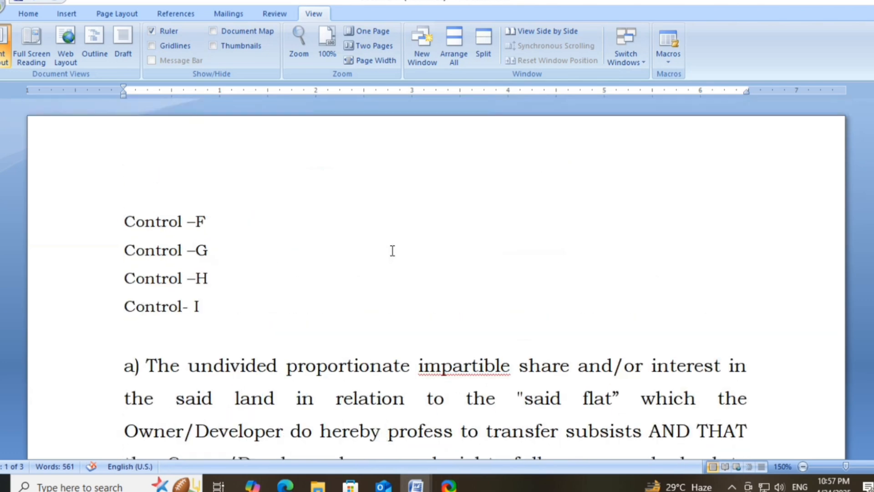
scroll(392, 250, down, 3)
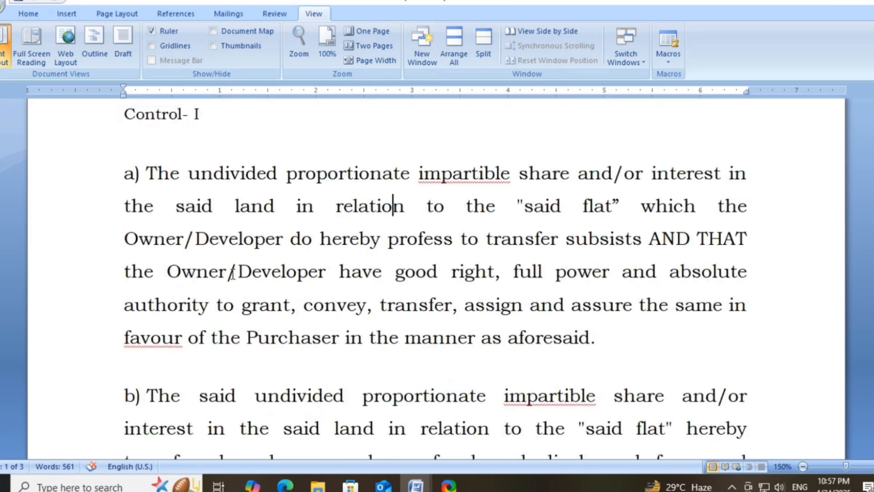
click(240, 237)
scroll(373, 307, up, 3)
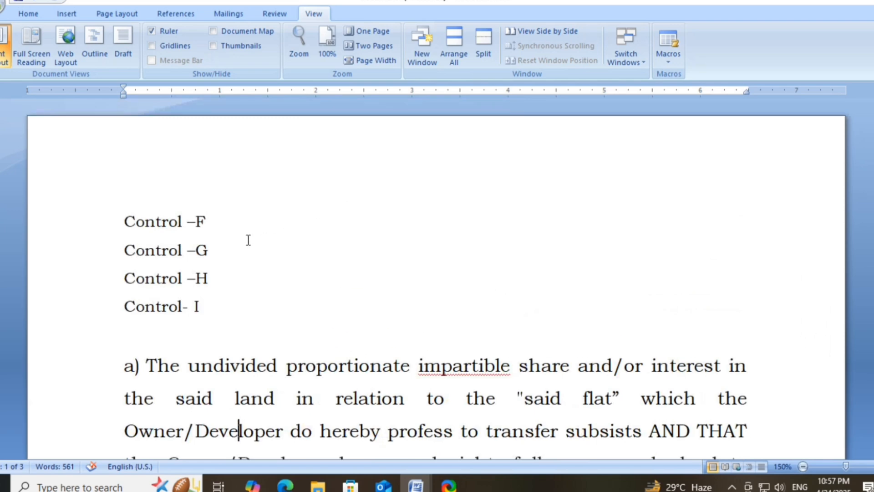
- Add the note "find a particular word of the document" after Control –F
click(216, 221)
text(find a parti)
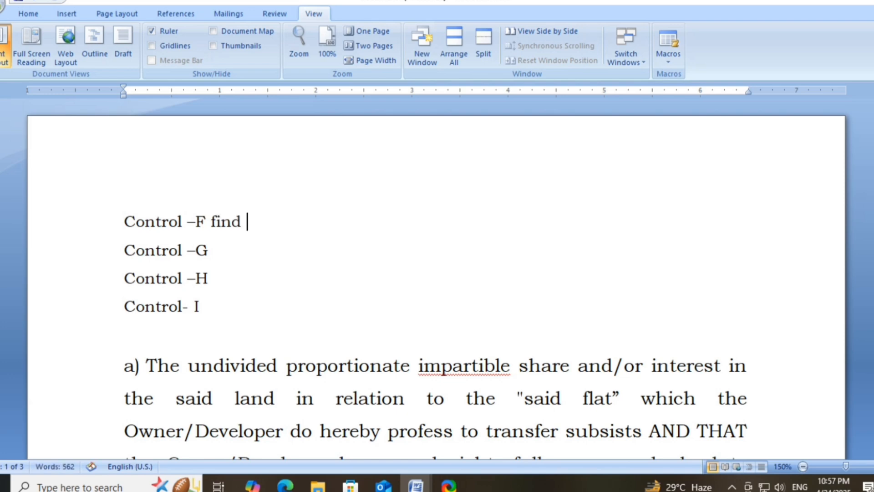
text(cuola)
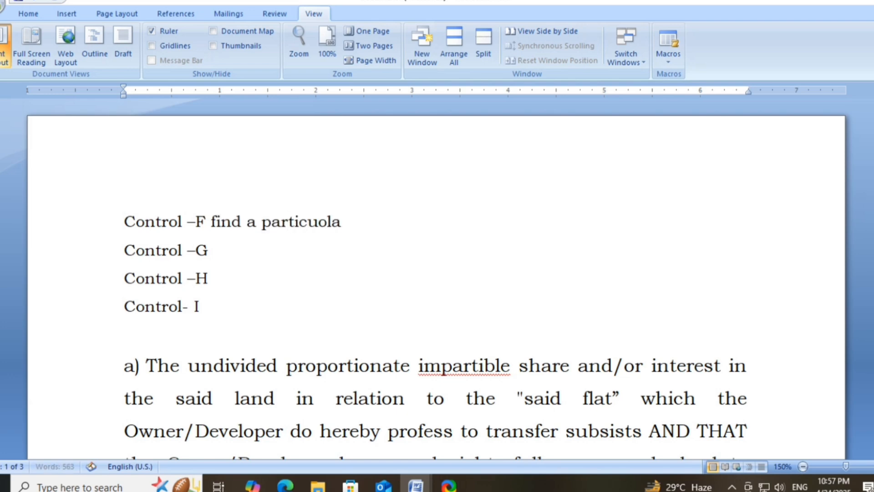
key(BackSpace)
key(BackSpace)
key(BackSpace)
text(lar word of the documr)
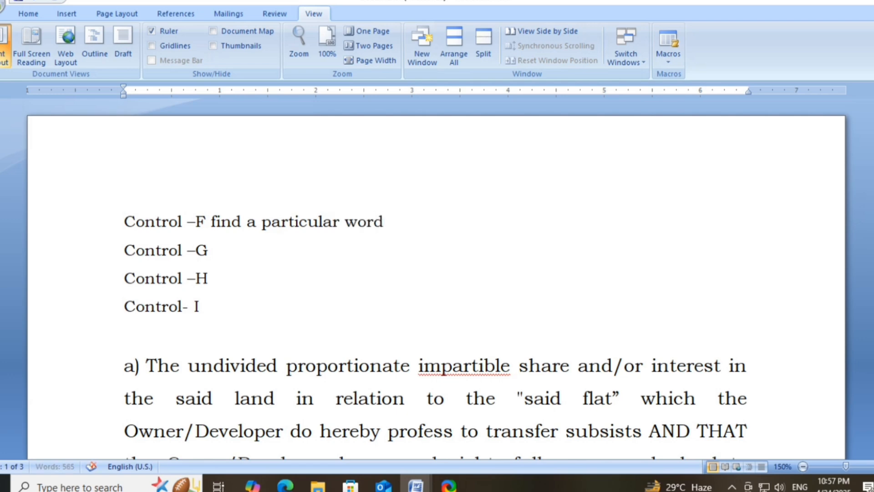
text(ent)
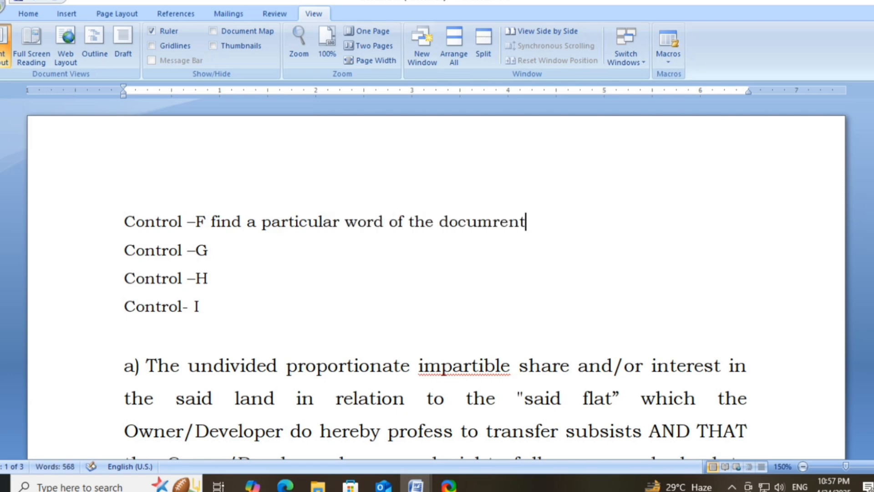
key(BackSpace)
key(BackSpace)
key(BackSpace)
key(BackSpace)
text(ent)
- Select the whole document and open the Go To tab of Find and Replace
click(209, 250)
key(ctrl+a)
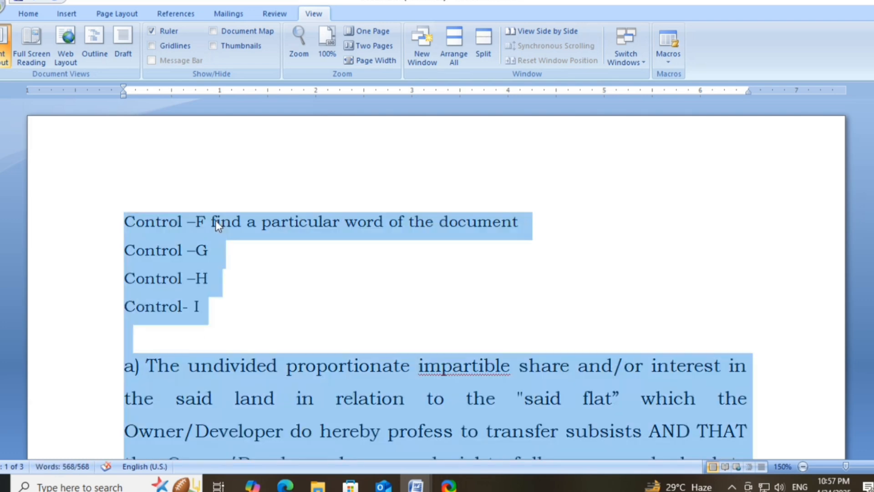
key(ctrl+g)
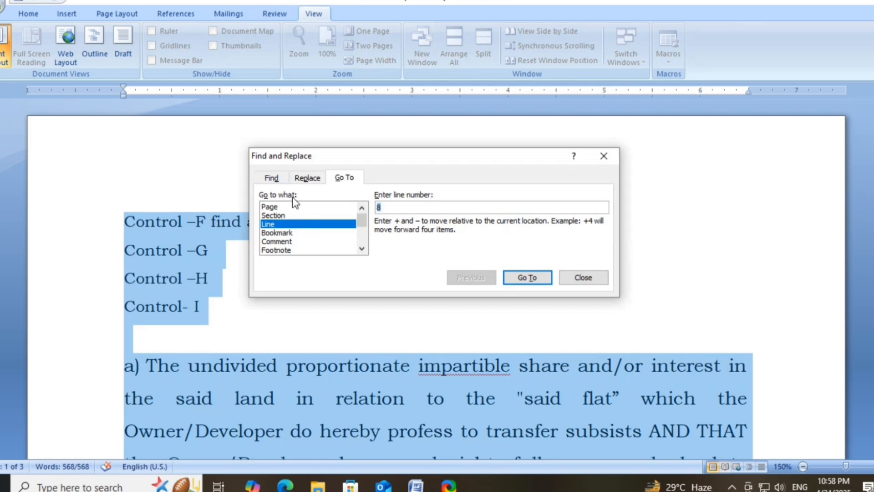
- Browse the Find, Replace and Go To tabs and the Bookmark and Line go-to targets
click(272, 180)
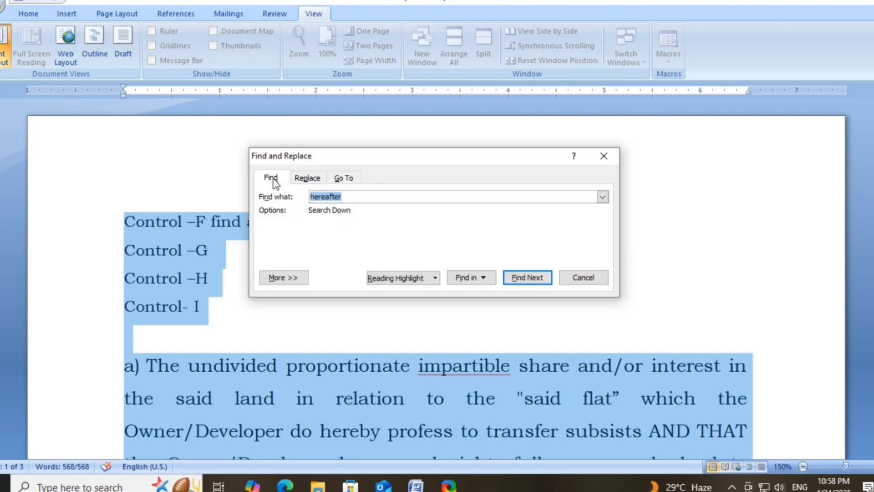
click(319, 178)
click(342, 177)
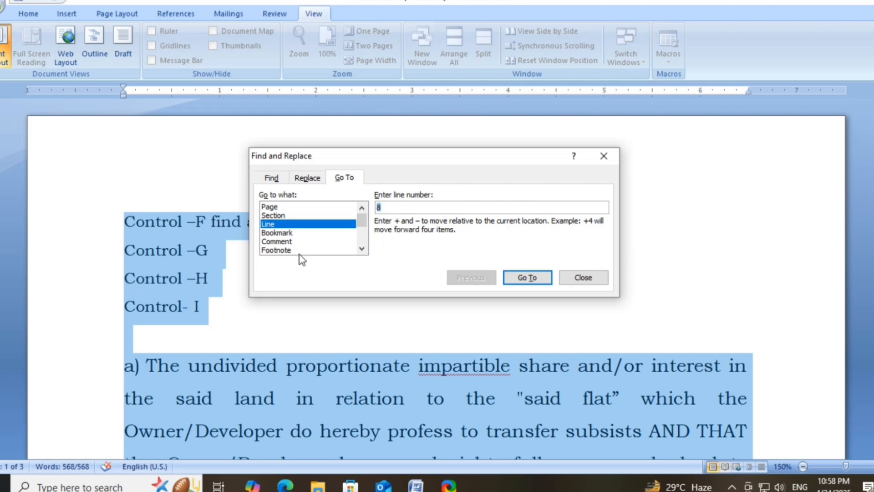
click(279, 233)
click(273, 224)
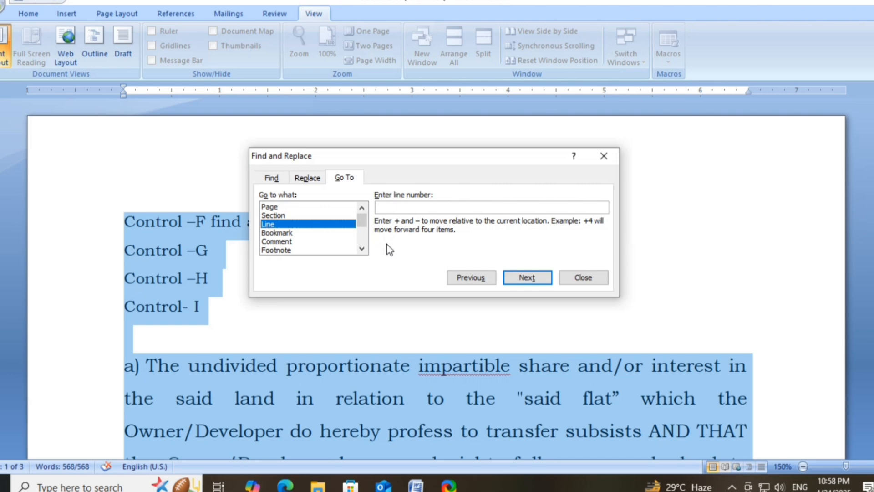
- Go to page 3 of the document and close the dialog
click(281, 207)
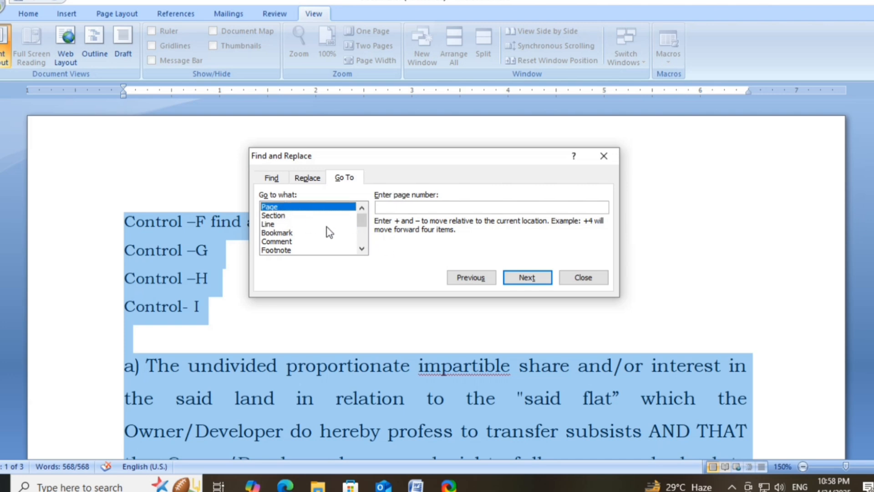
click(385, 208)
text(3)
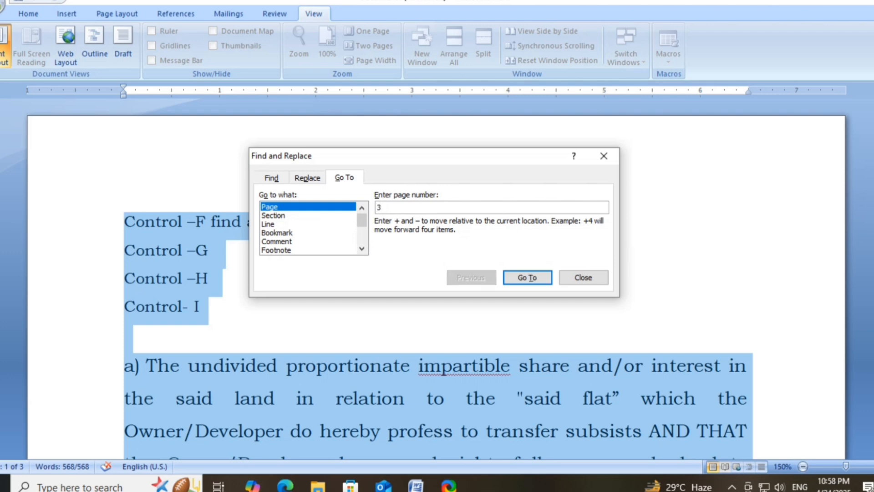
click(527, 277)
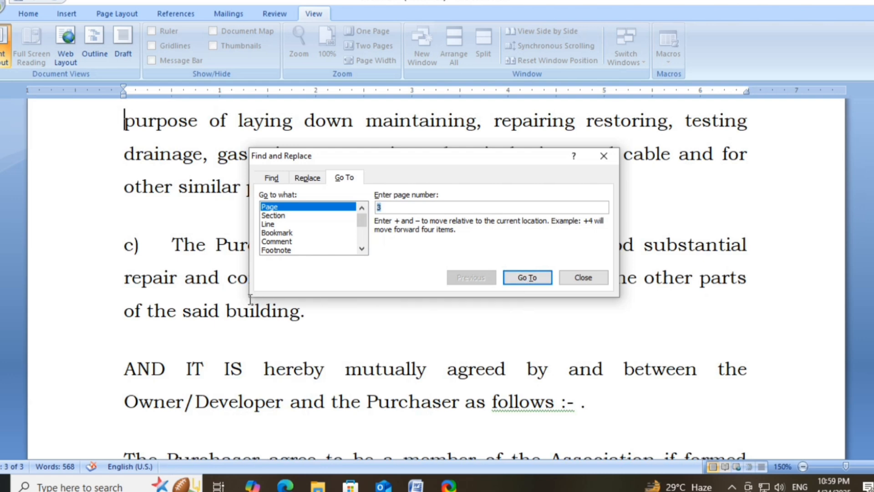
click(578, 278)
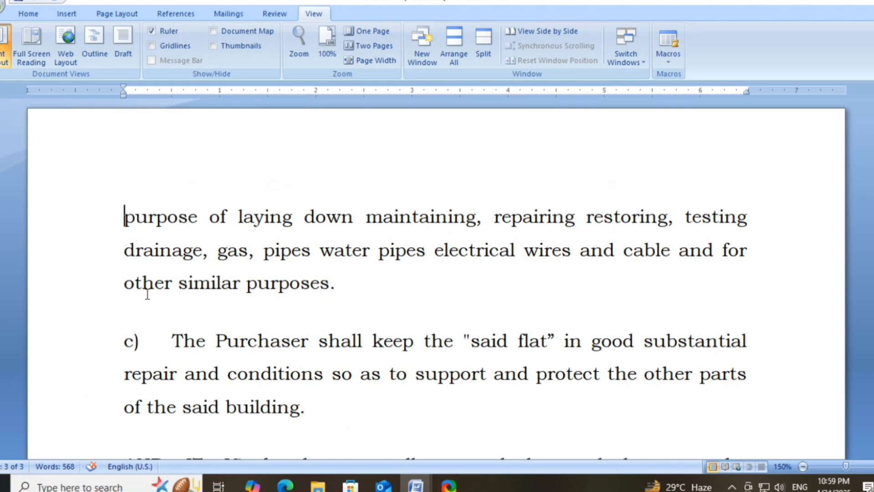
- Place the cursor at the end of the Control –G line at the top of the document
double_click(160, 220)
key(Left)
scroll(304, 173, up, 20)
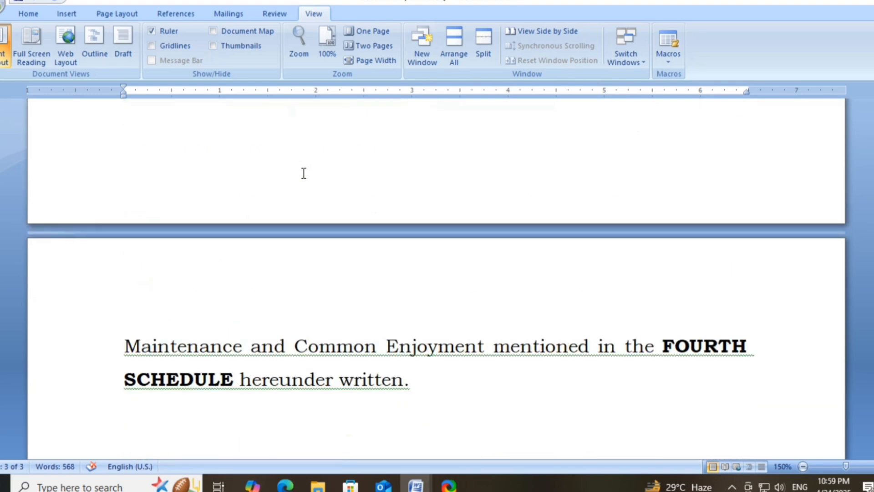
scroll(304, 172, up, 5)
click(220, 255)
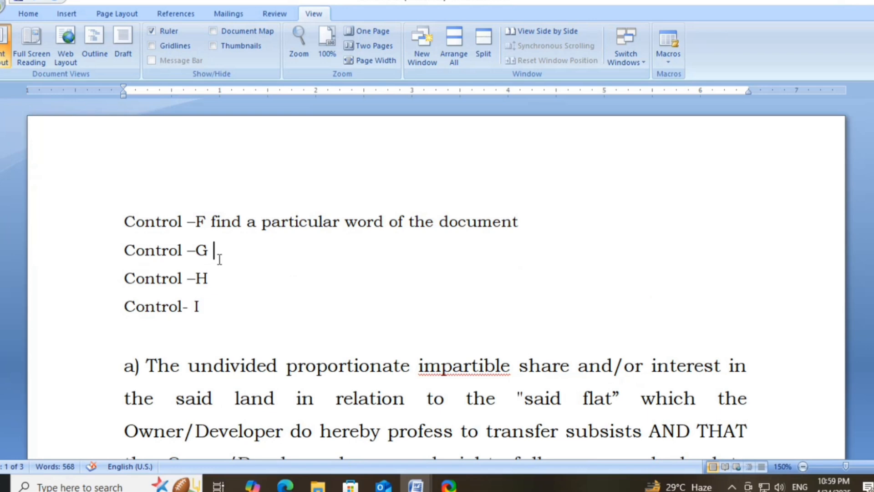
- Annotate the Control –G line with "find line or page of the document"
text(find lin)
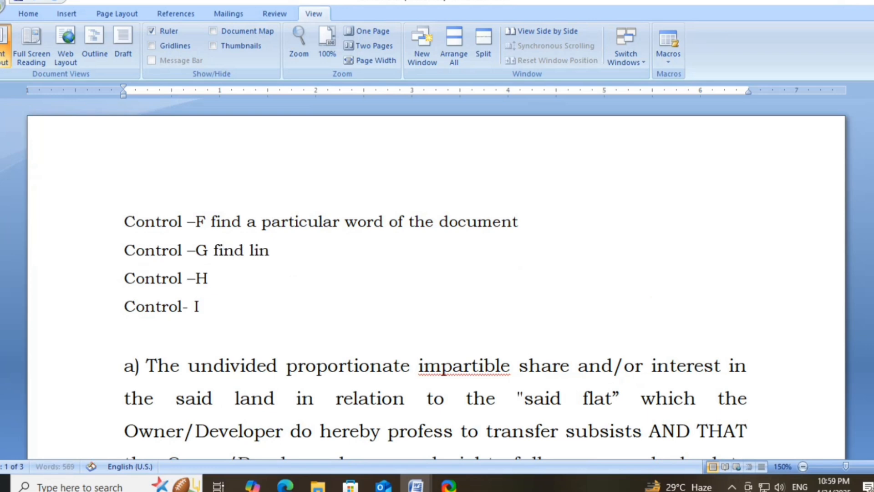
text(e or page)
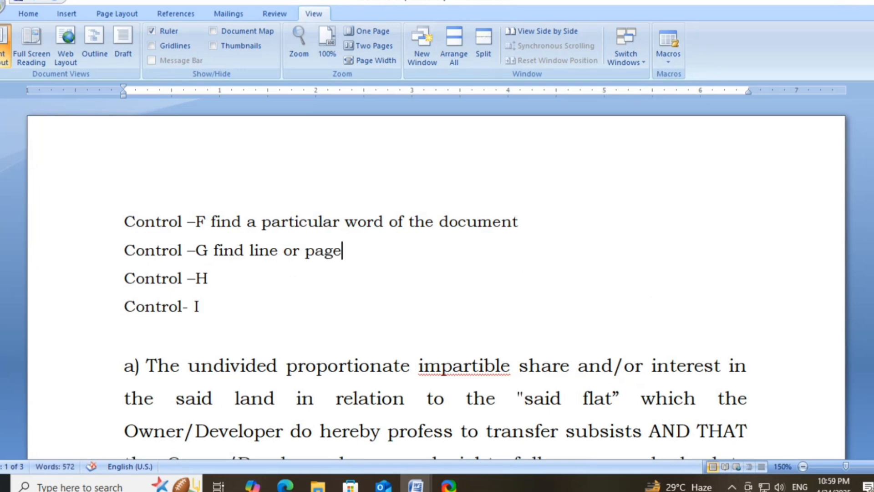
text( of the)
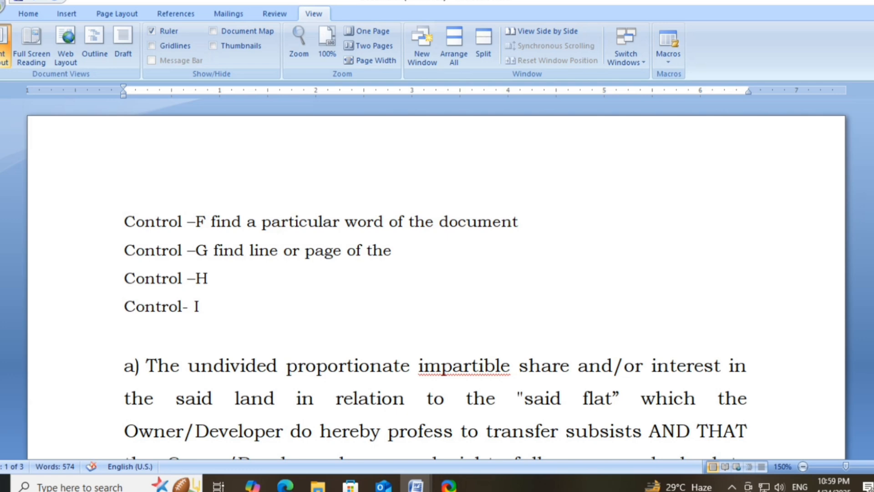
text( document)
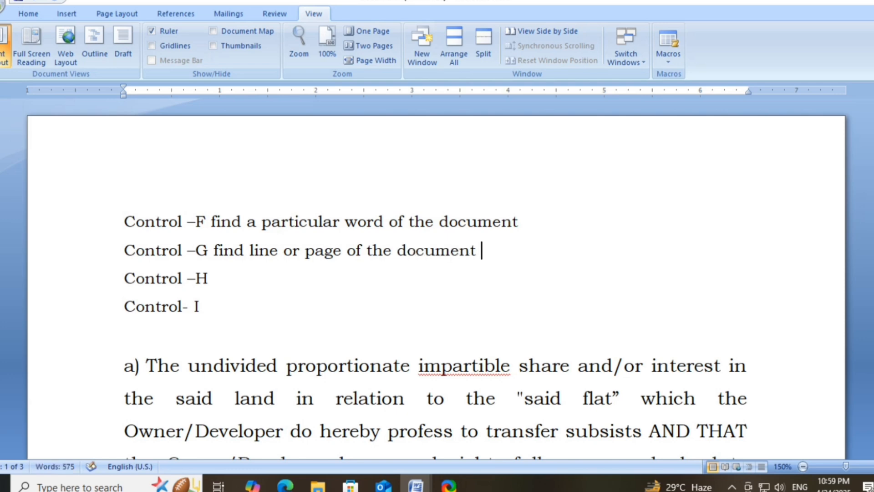
- Open Replace for the whole document and enter "share" as the text to find
click(214, 278)
key(ctrl+a)
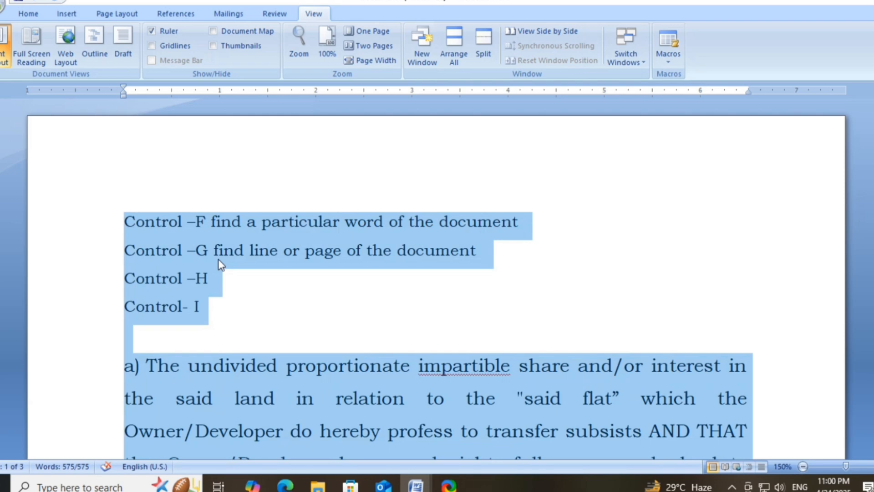
key(ctrl+h)
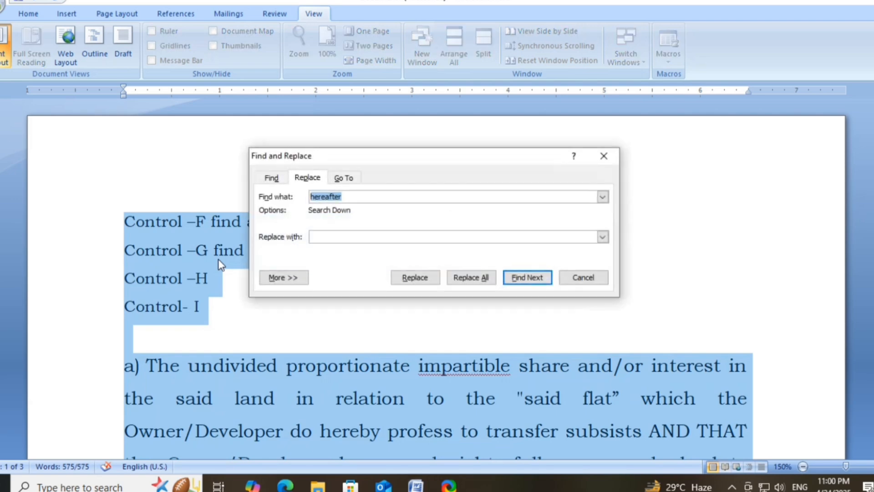
click(344, 197)
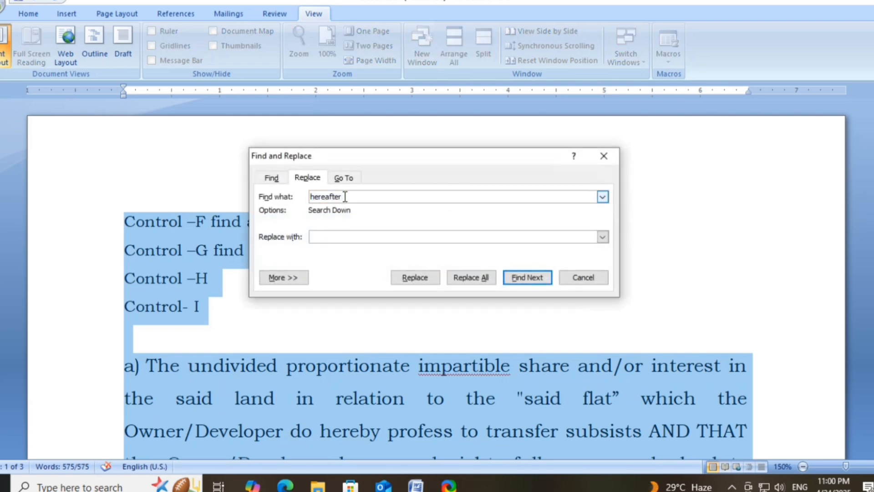
key(BackSpace)
key(BackSpace)
key(BackSpace)
key(BackSpace)
key(BackSpace)
key(BackSpace)
key(BackSpace)
key(BackSpace)
key(BackSpace)
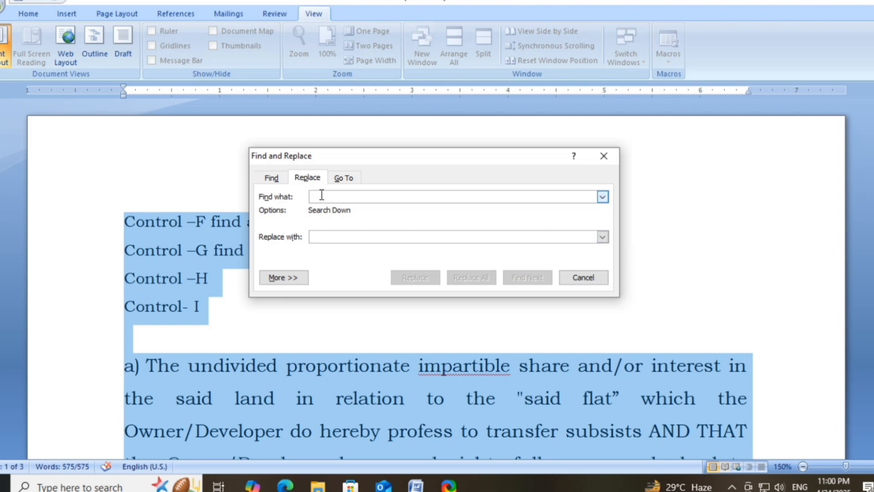
text(shar)
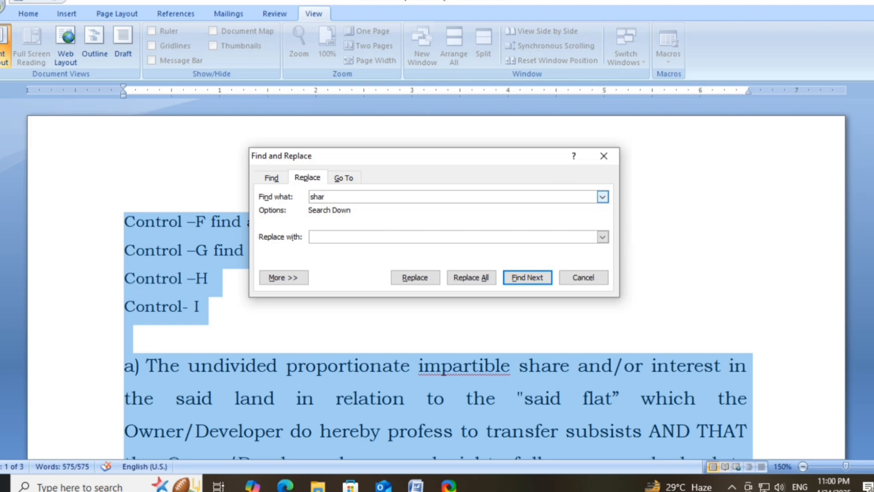
text(e)
- Enter "part" as the replacement text and find the next occurrence of "share"
click(316, 237)
text(pos)
key(BackSpace)
key(BackSpace)
text(art)
click(331, 196)
click(520, 280)
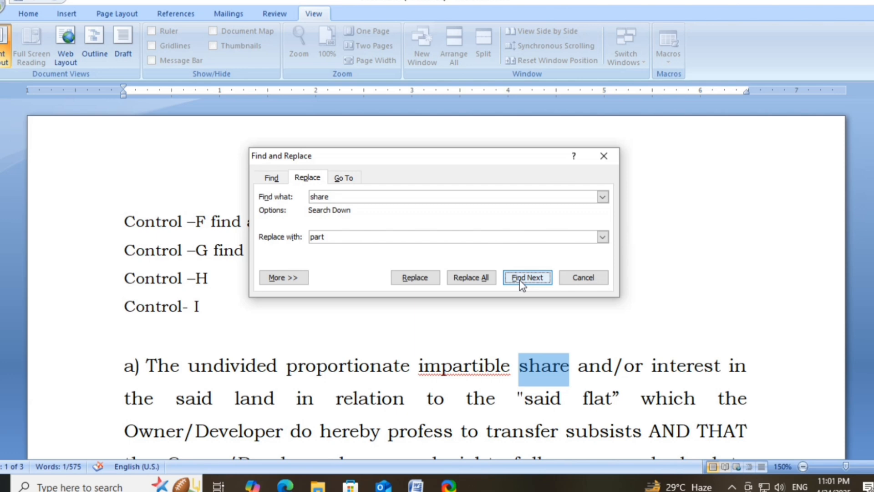
- Replace all occurrences of "share" with "part", decline continuing from the beginning, and close the dialog
click(471, 279)
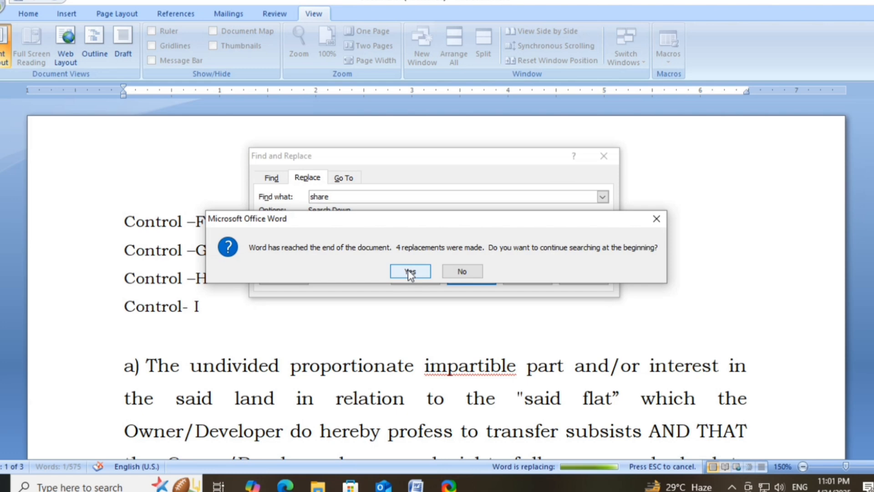
click(461, 273)
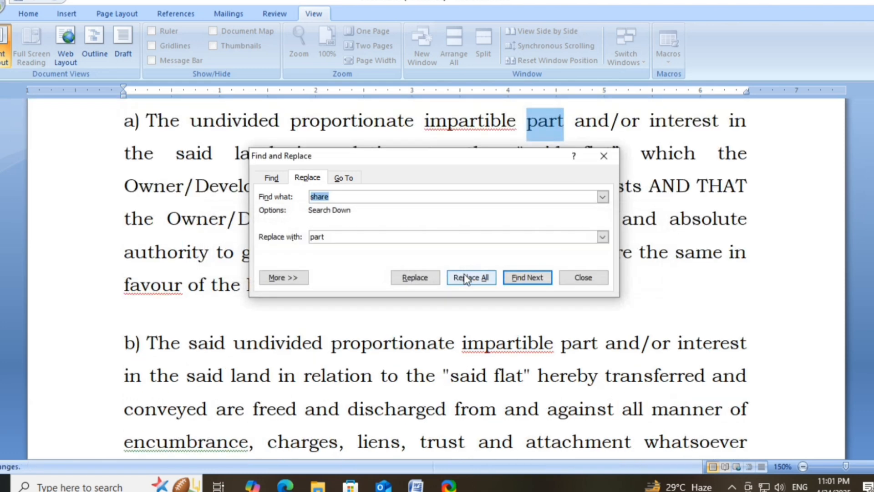
click(605, 156)
- Undo and restore the replacement of "share" with "part" in paragraph a)
scroll(607, 155, up, 2)
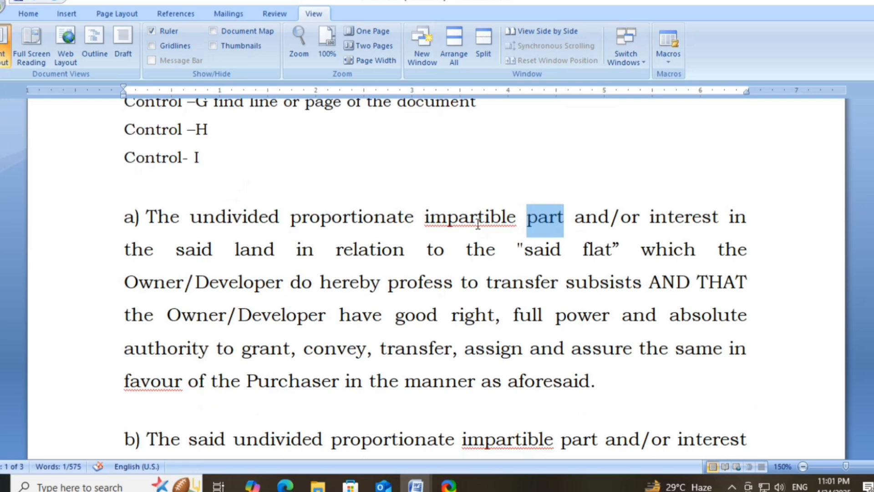
click(477, 224)
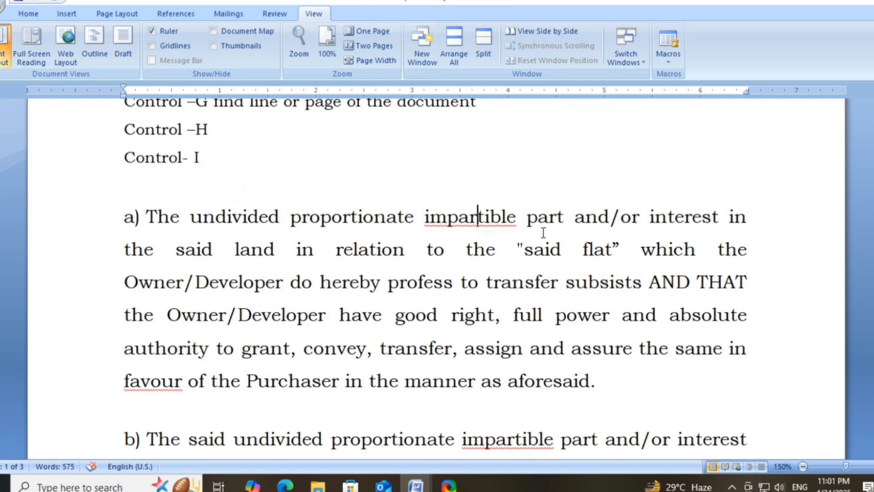
double_click(543, 222)
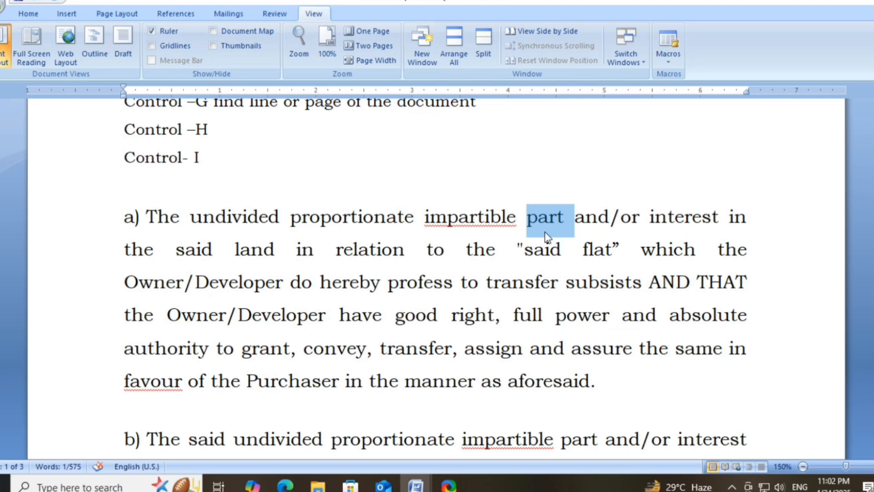
click(537, 263)
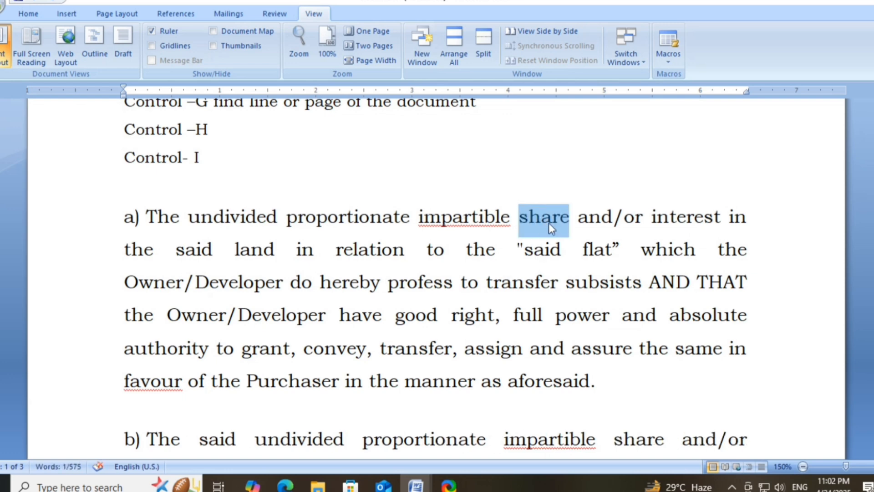
click(549, 222)
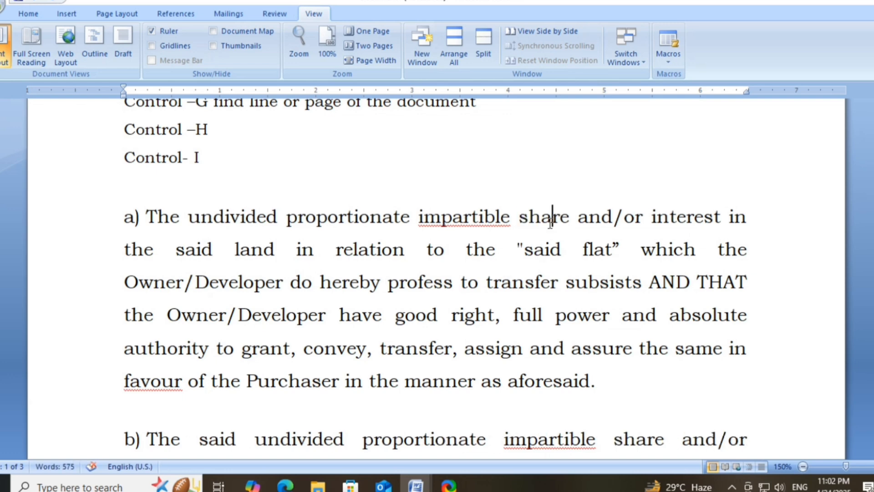
double_click(550, 222)
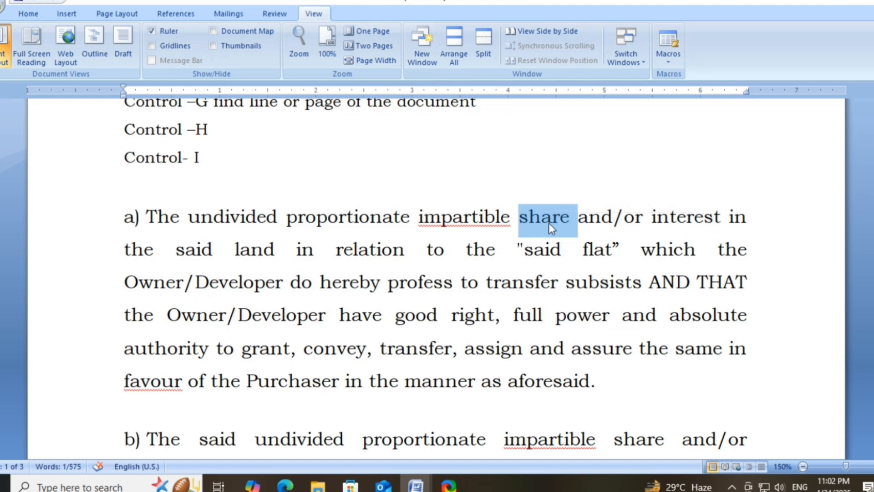
key(ctrl+z)
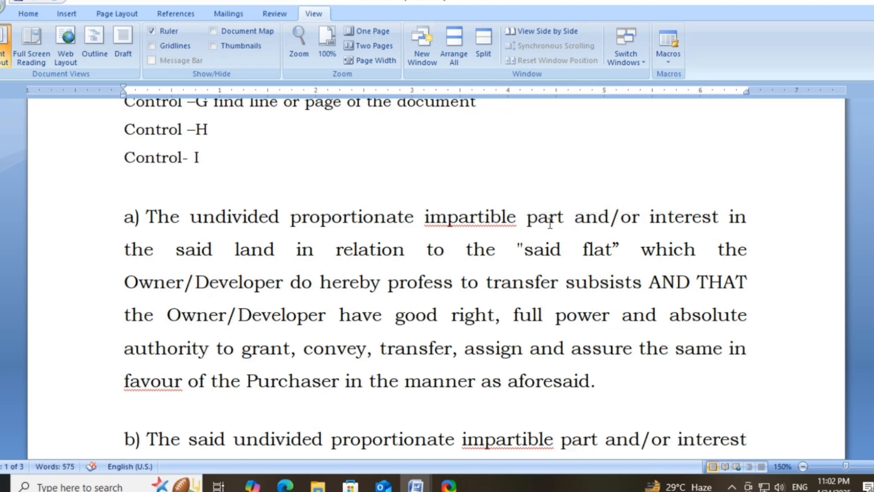
- Annotate the Control –H line with "find with replacement word"
scroll(281, 227, up, 1)
click(211, 232)
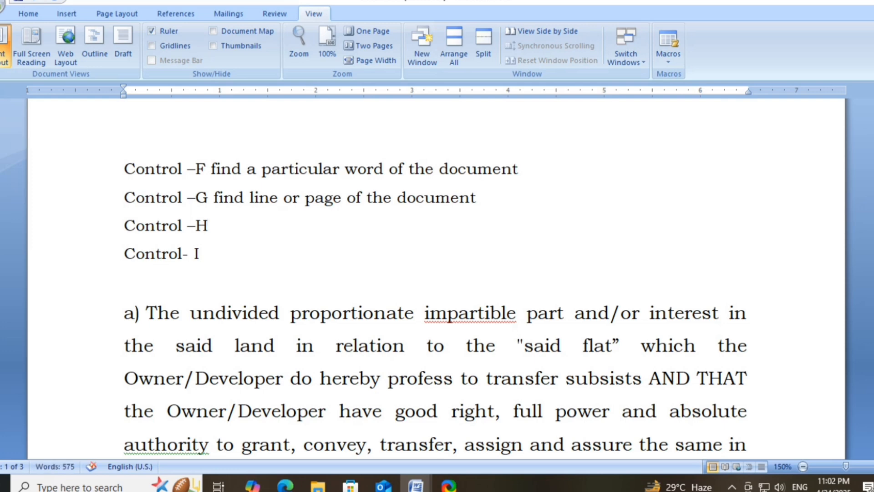
text(find with repolac)
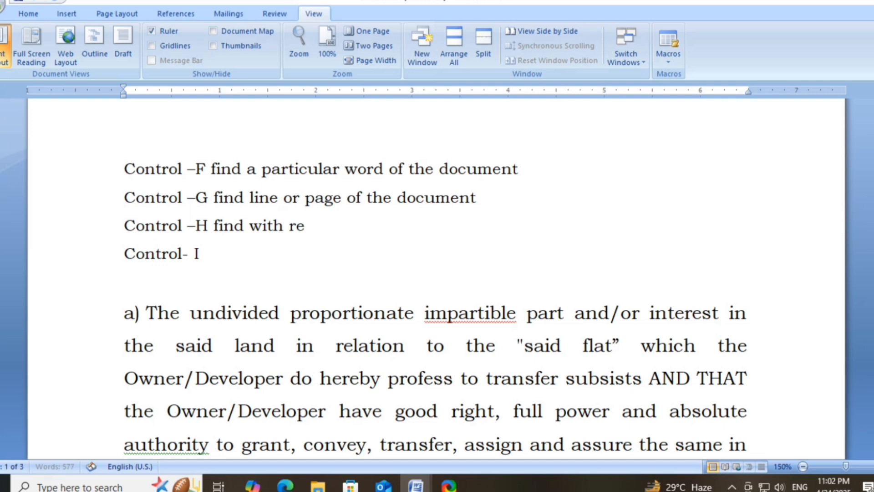
key(BackSpace)
key(BackSpace)
key(BackSpace)
key(BackSpace)
text(lacement word)
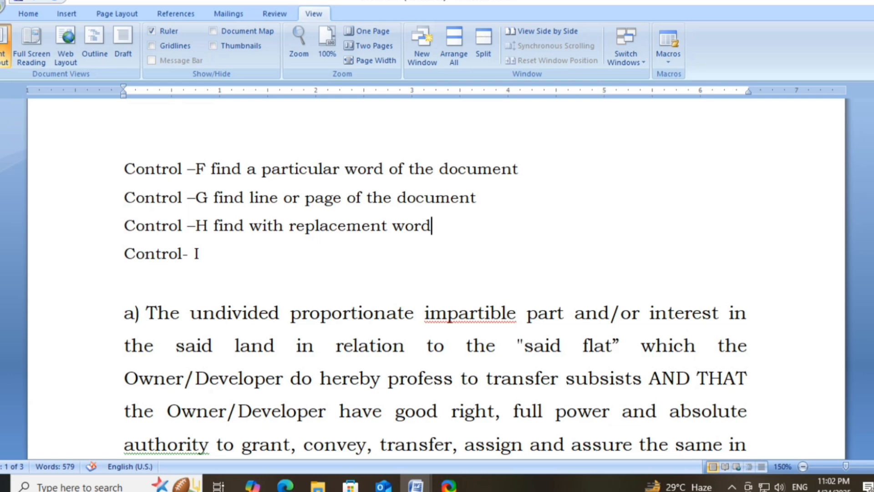
- Italicize the whole document and annotate the Control- I line with "entire matter will be italic"
key(ctrl+a)
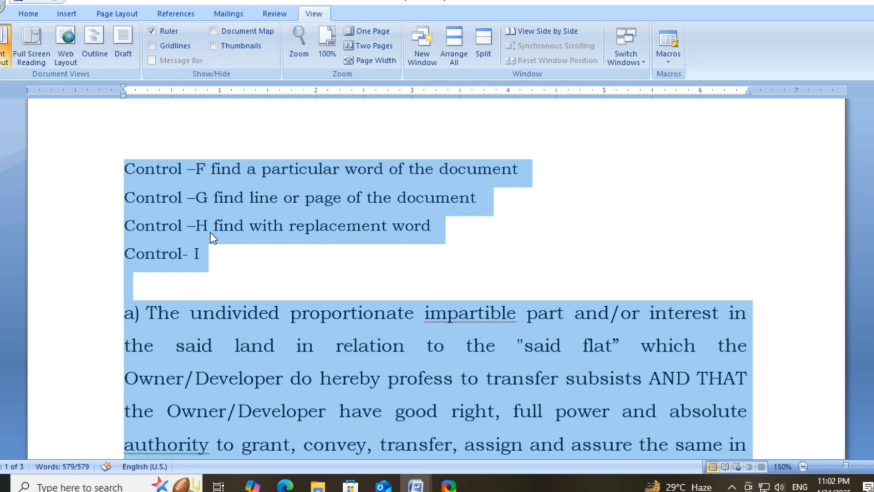
key(ctrl+i)
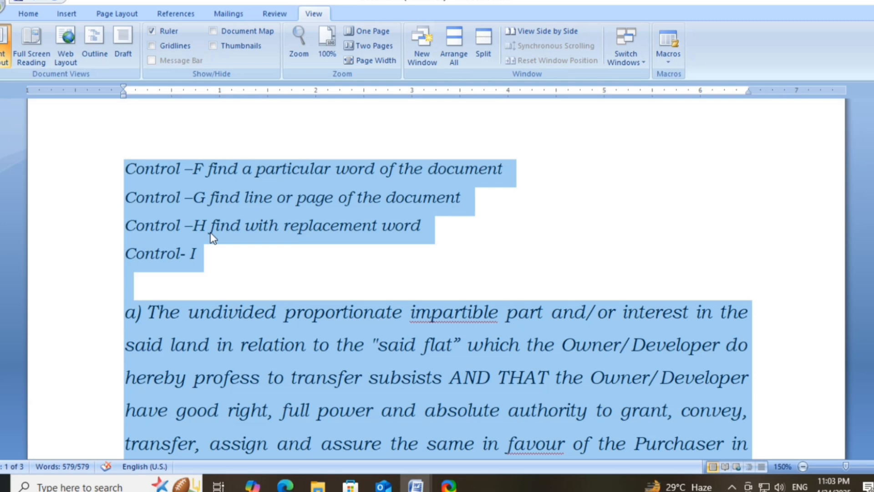
click(212, 253)
text(entire mat)
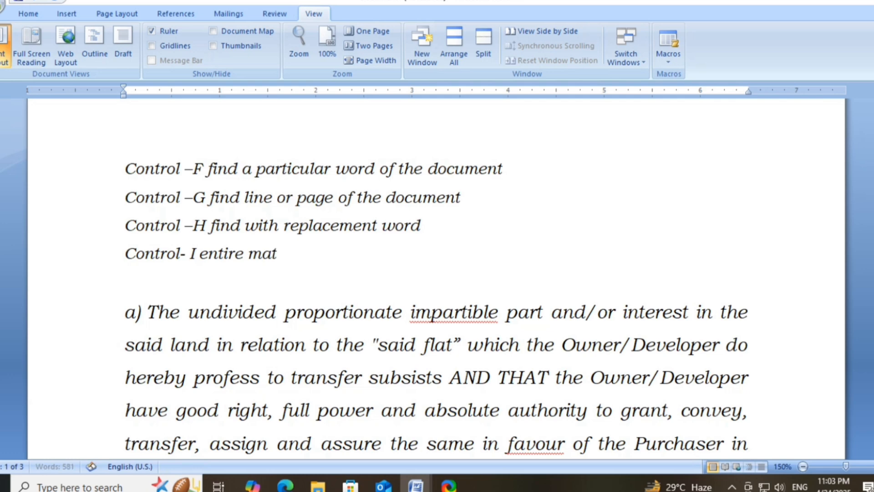
text(ter)
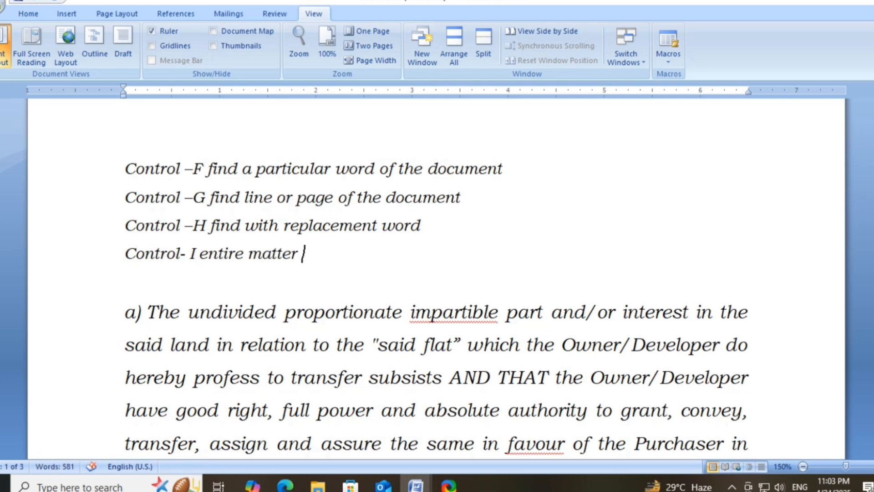
text( will be)
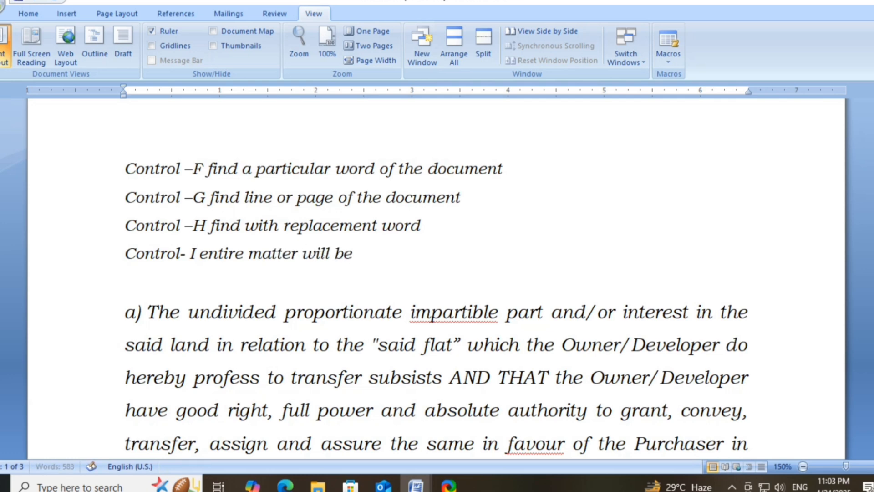
text( in)
key(BackSpace)
text(talic)
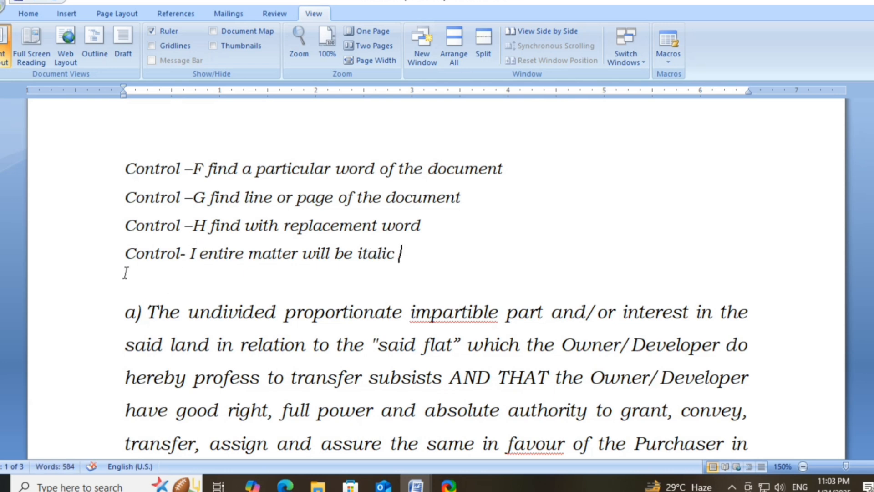
click(205, 257)
click(272, 293)
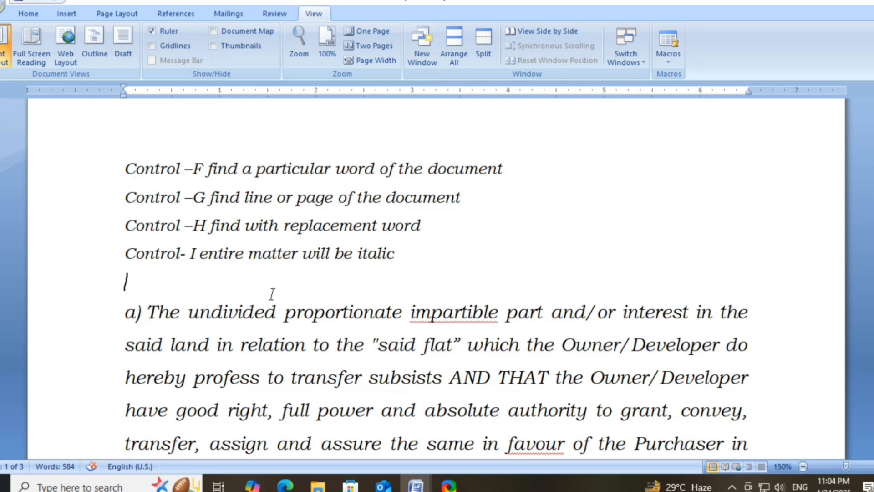